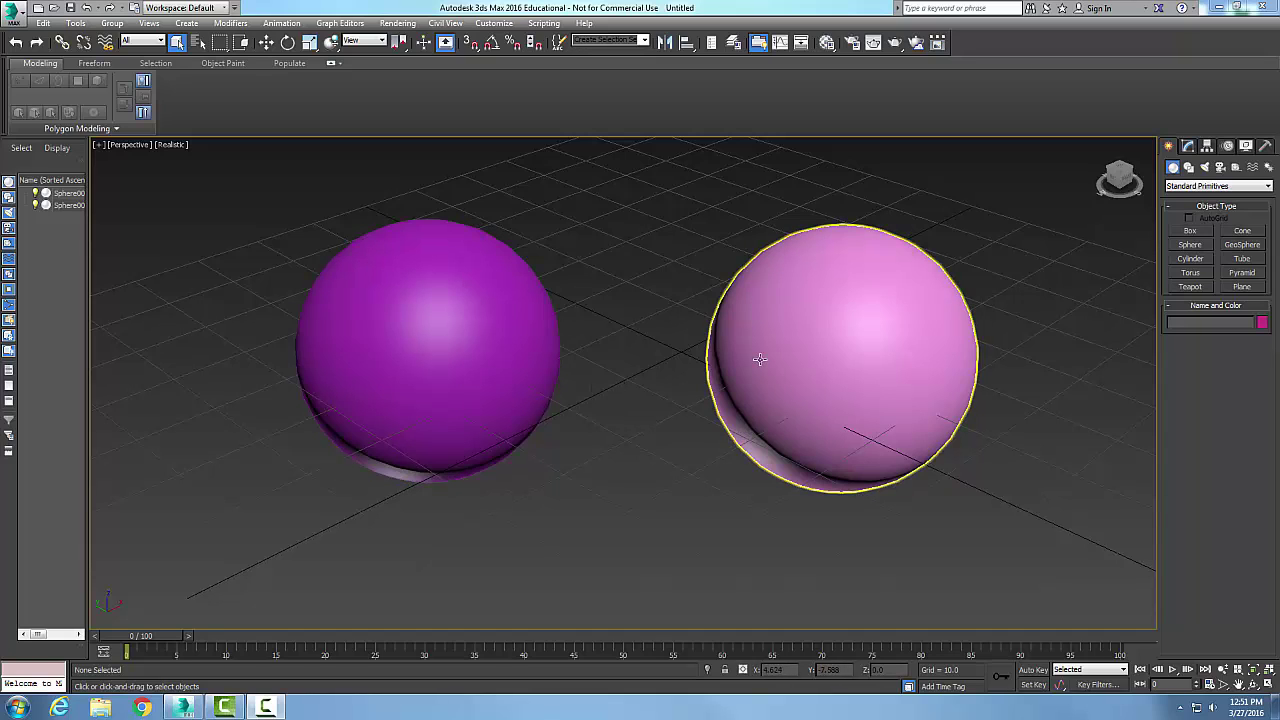
# Convert Sphere001 and then Sphere002 to Editable Poly from the quad menu
pyautogui.click(478, 364)
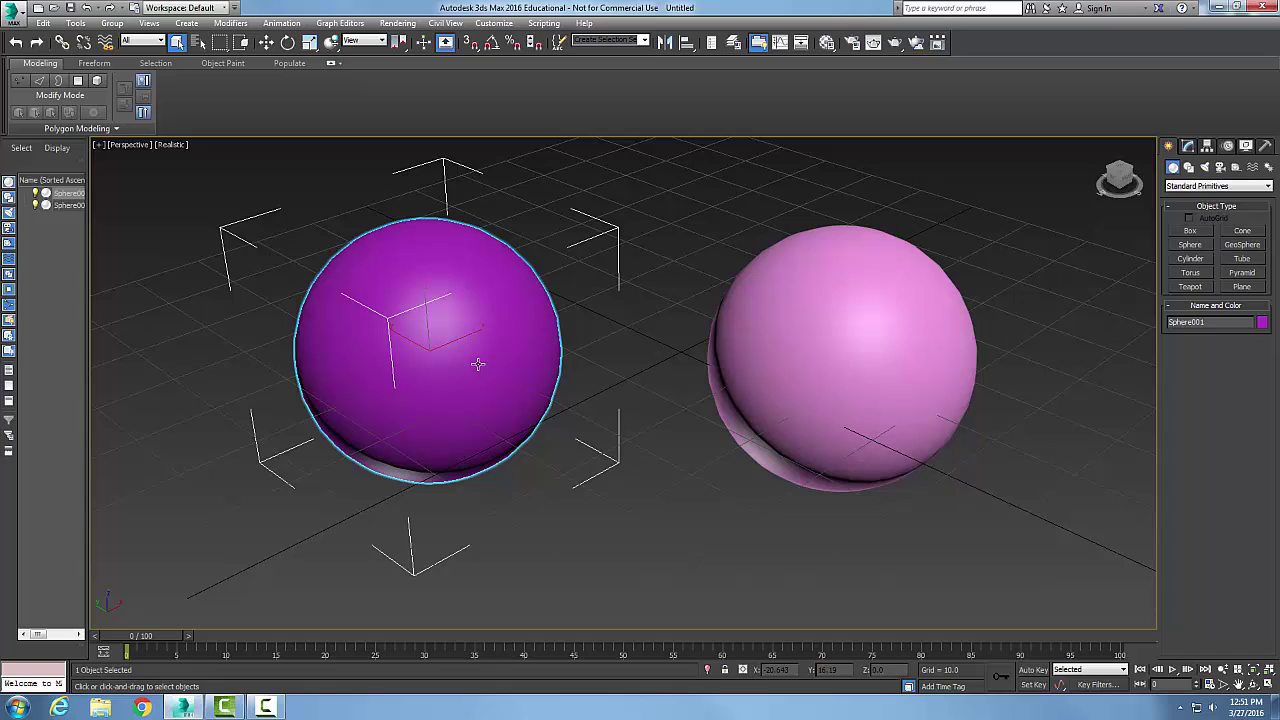
pyautogui.rightClick(478, 364)
pyautogui.moveTo(530, 495)
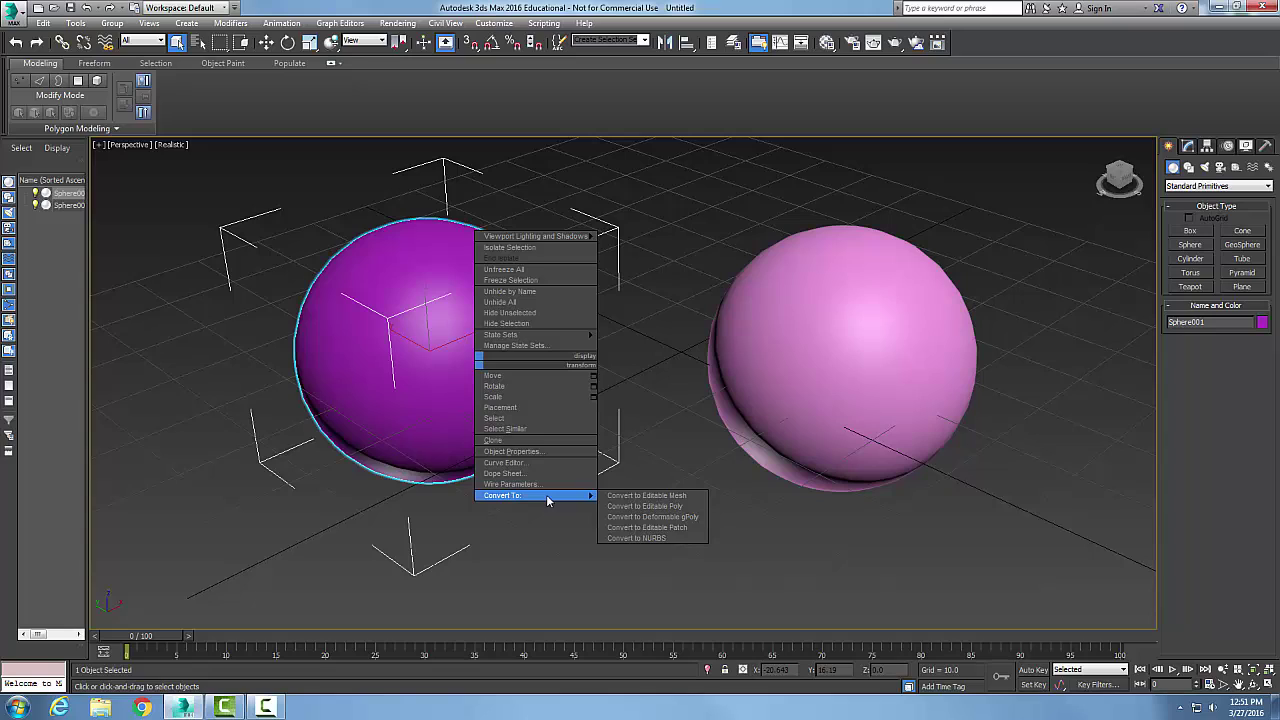
pyautogui.click(628, 508)
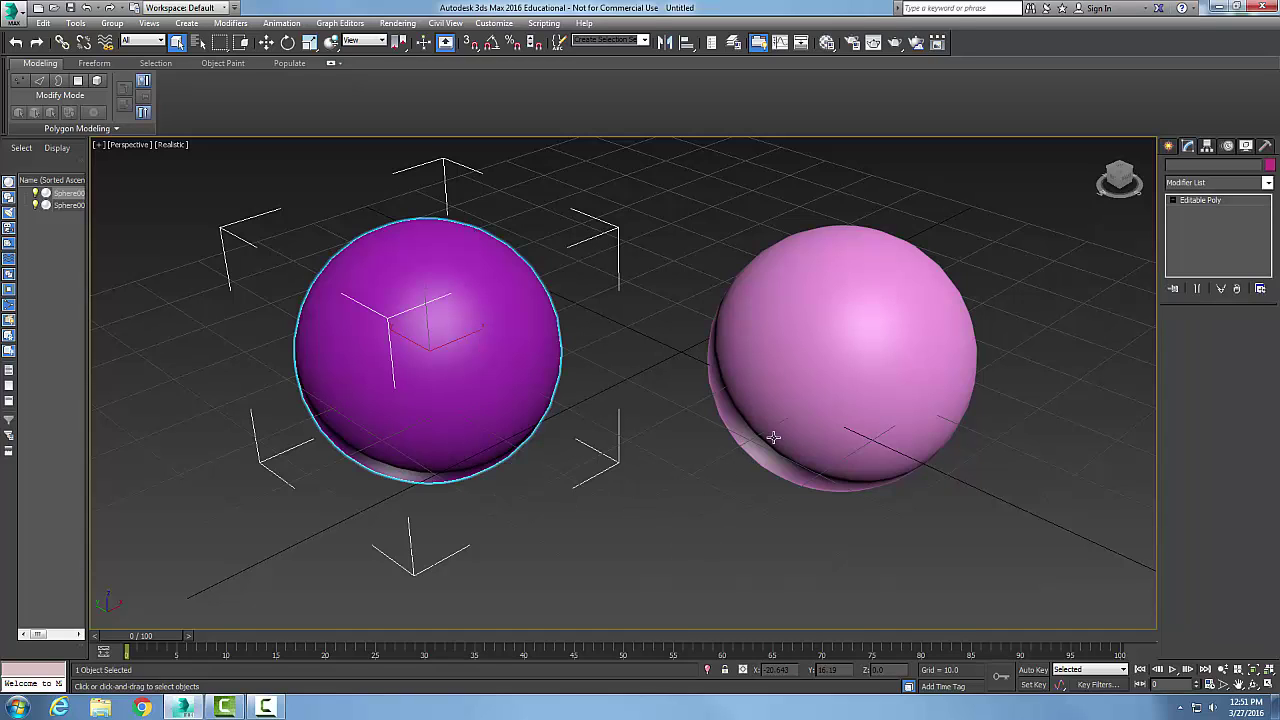
pyautogui.click(791, 390)
pyautogui.rightClick(791, 390)
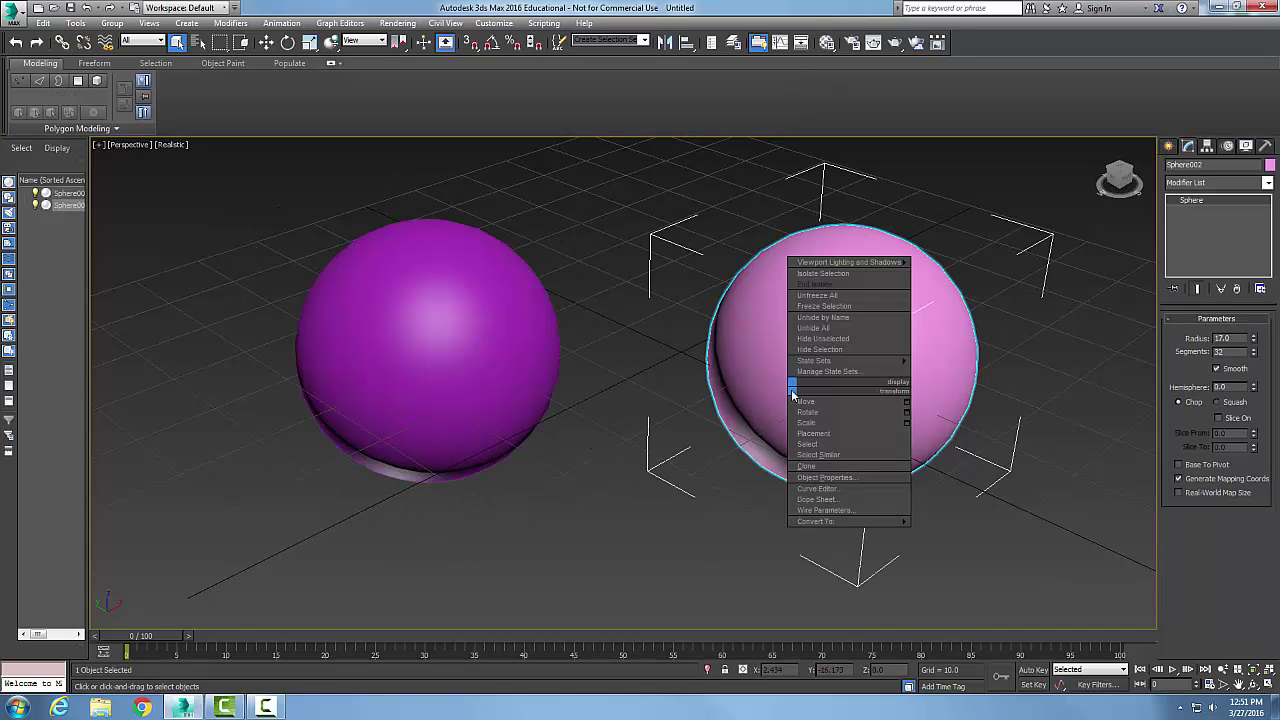
pyautogui.moveTo(852, 521)
pyautogui.click(943, 532)
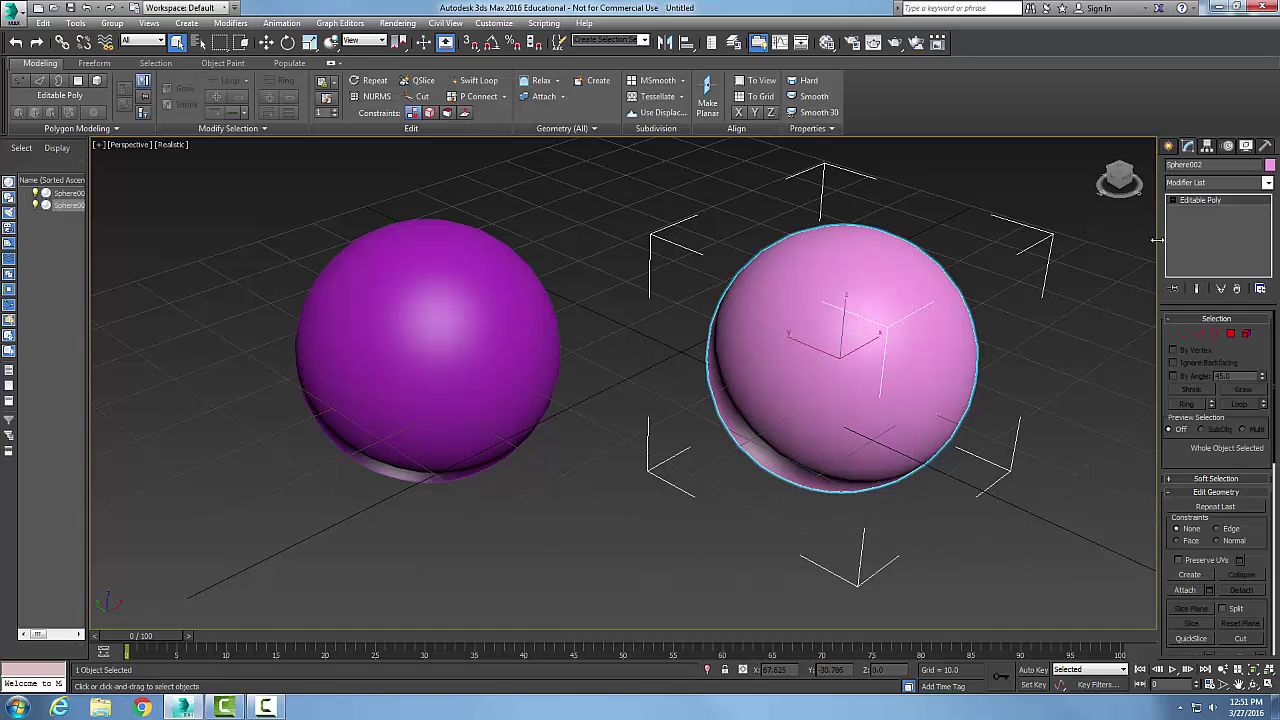
# Enter the Polygon sub-object level and set the viewport shading to Edged Faces
pyautogui.click(1173, 201)
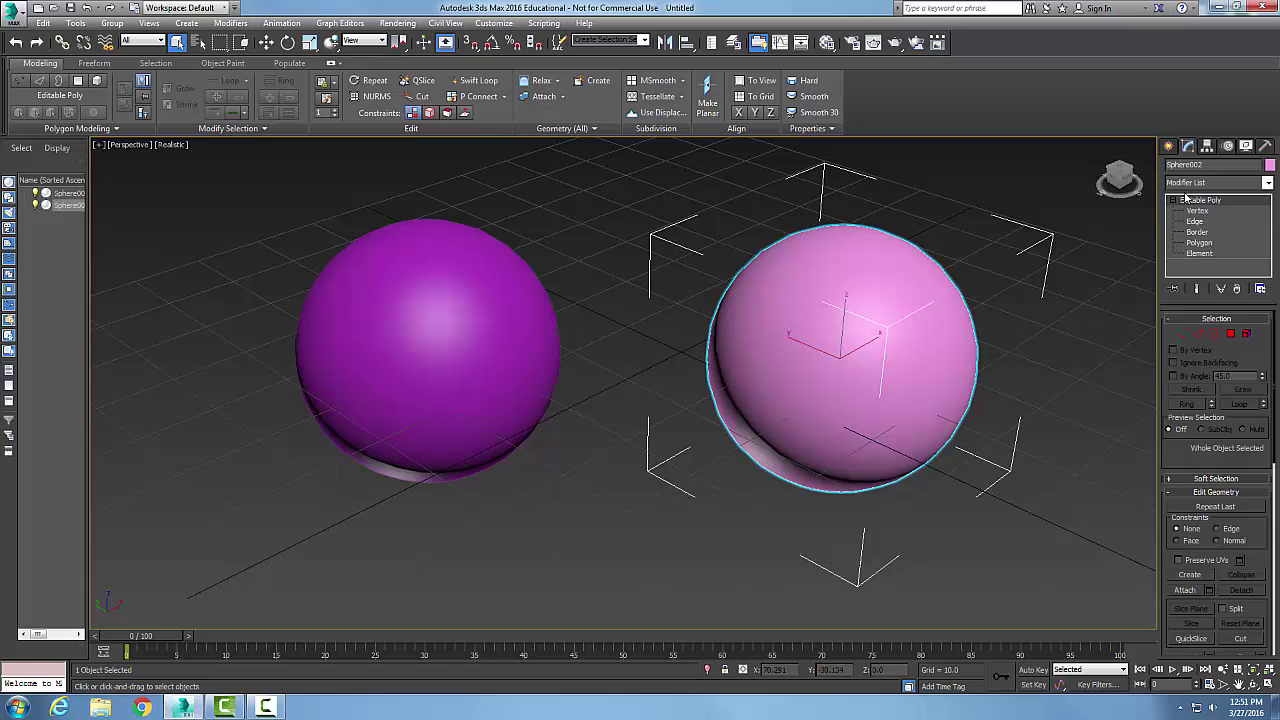
pyautogui.click(1205, 243)
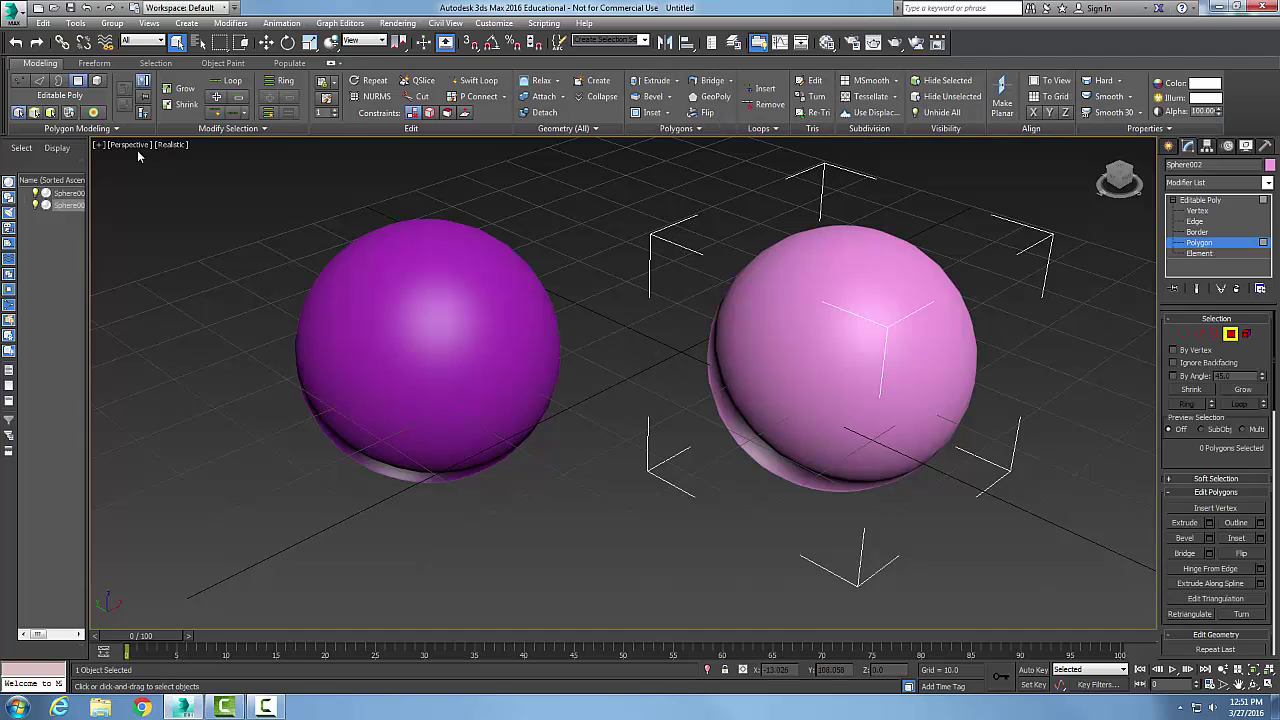
pyautogui.click(170, 145)
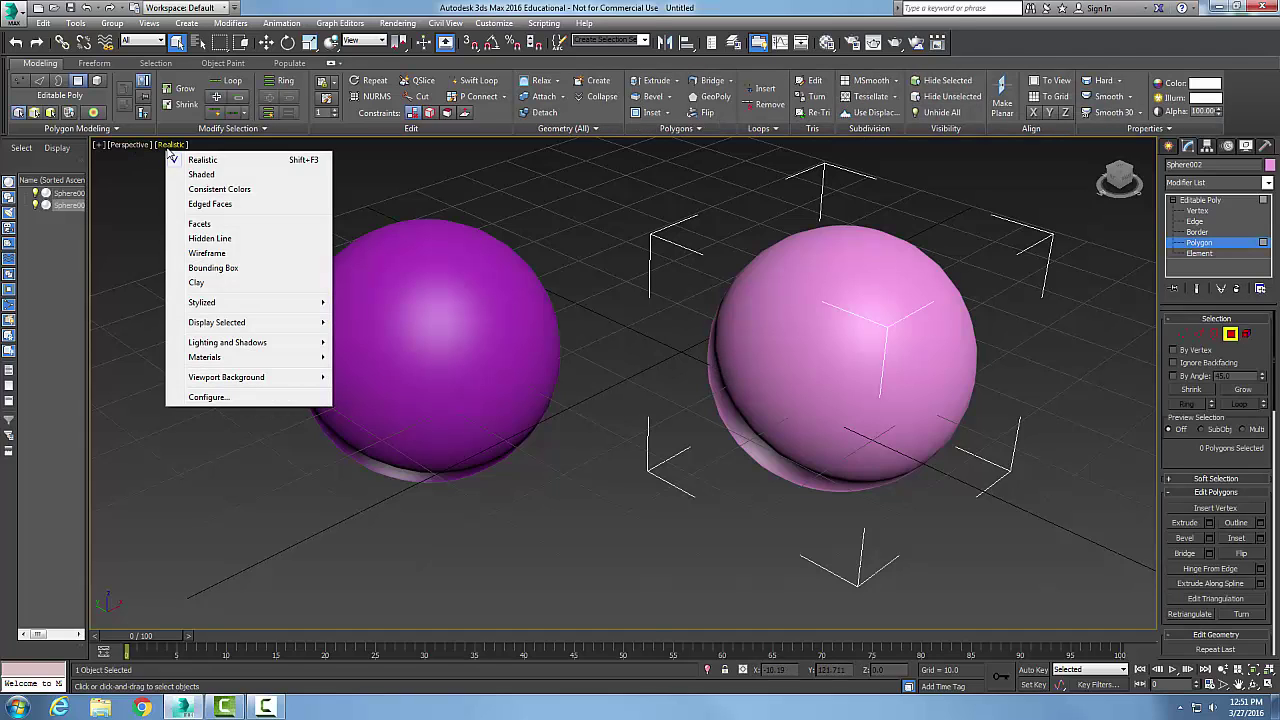
pyautogui.click(200, 206)
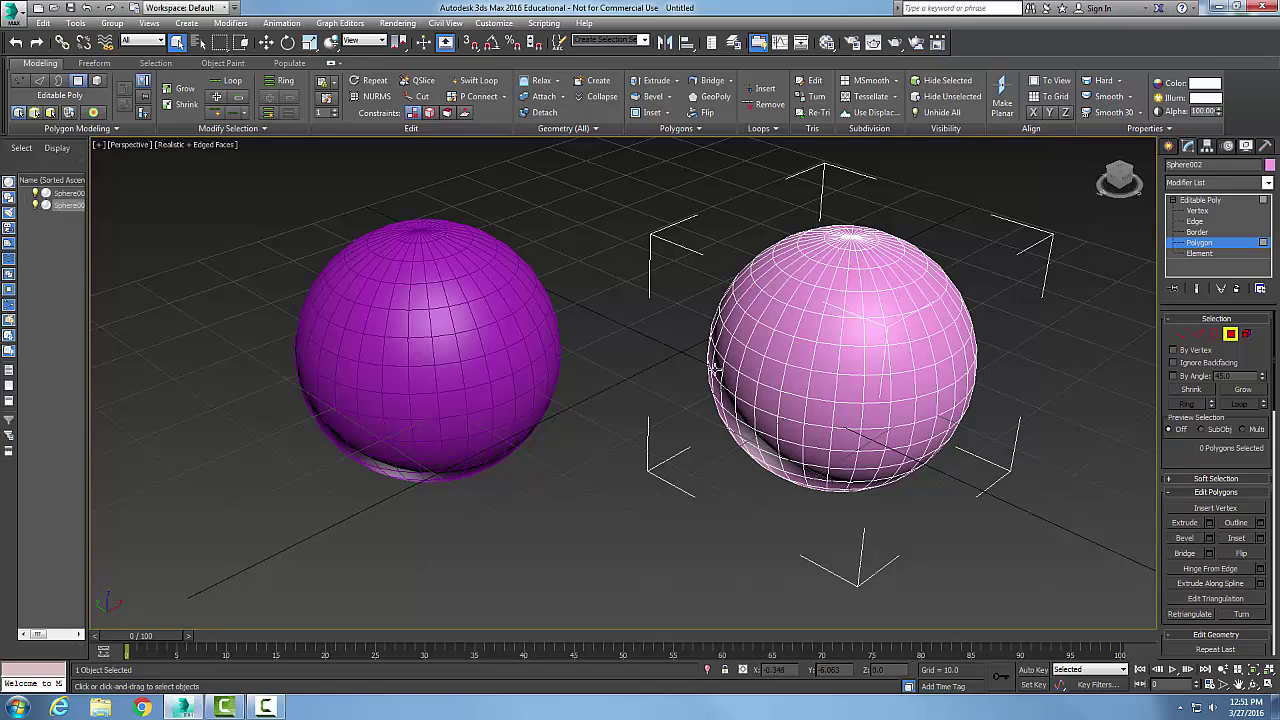
# Select a polygon on the right sphere's left side, clear it, and return to the Create panel
pyautogui.click(710, 358)
pyautogui.click(619, 488)
pyautogui.rightClick(554, 504)
pyautogui.click(1173, 148)
# Select Sphere001 at Editable Poly Polygon level, then select and clear a polygon on its right side
pyautogui.click(712, 553)
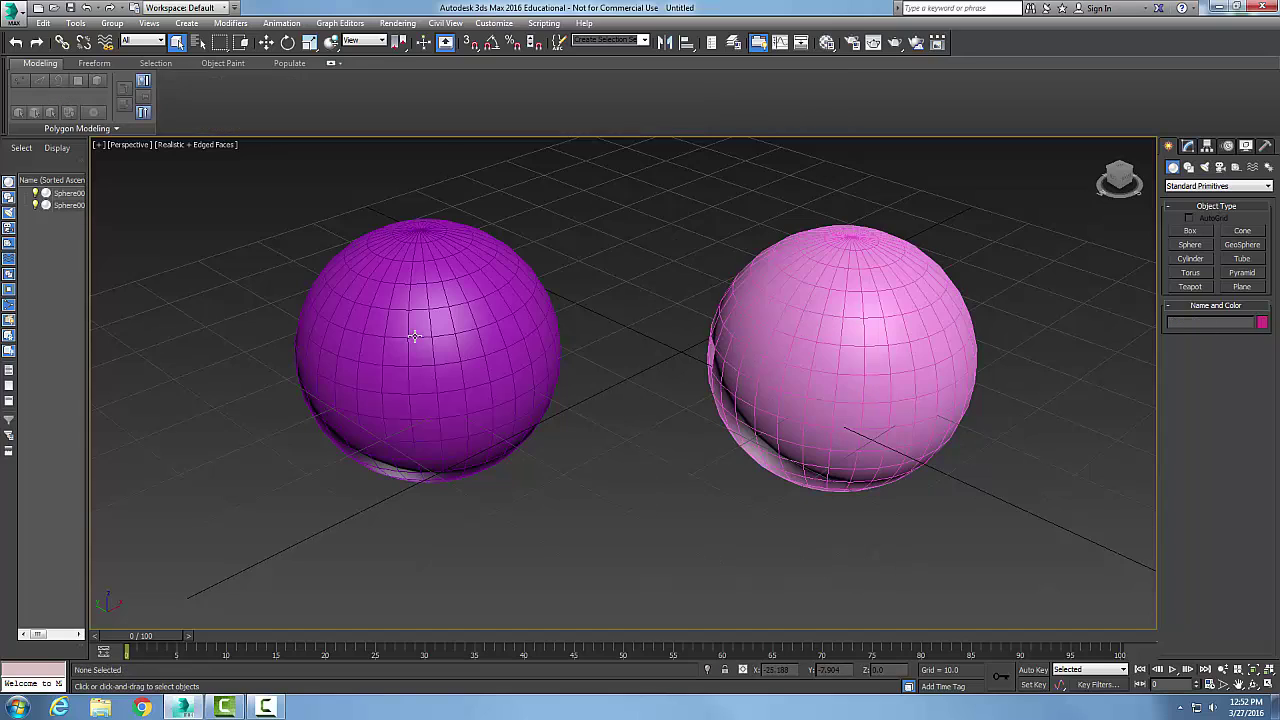
pyautogui.click(411, 328)
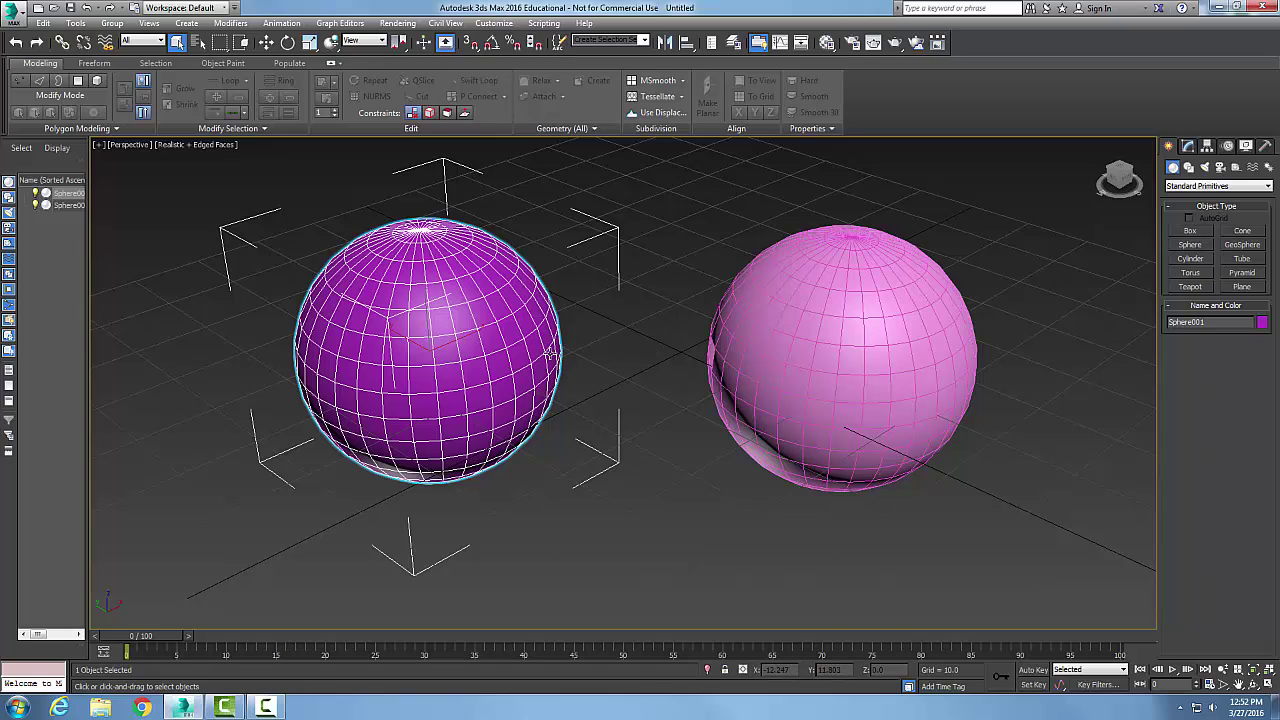
pyautogui.click(1189, 146)
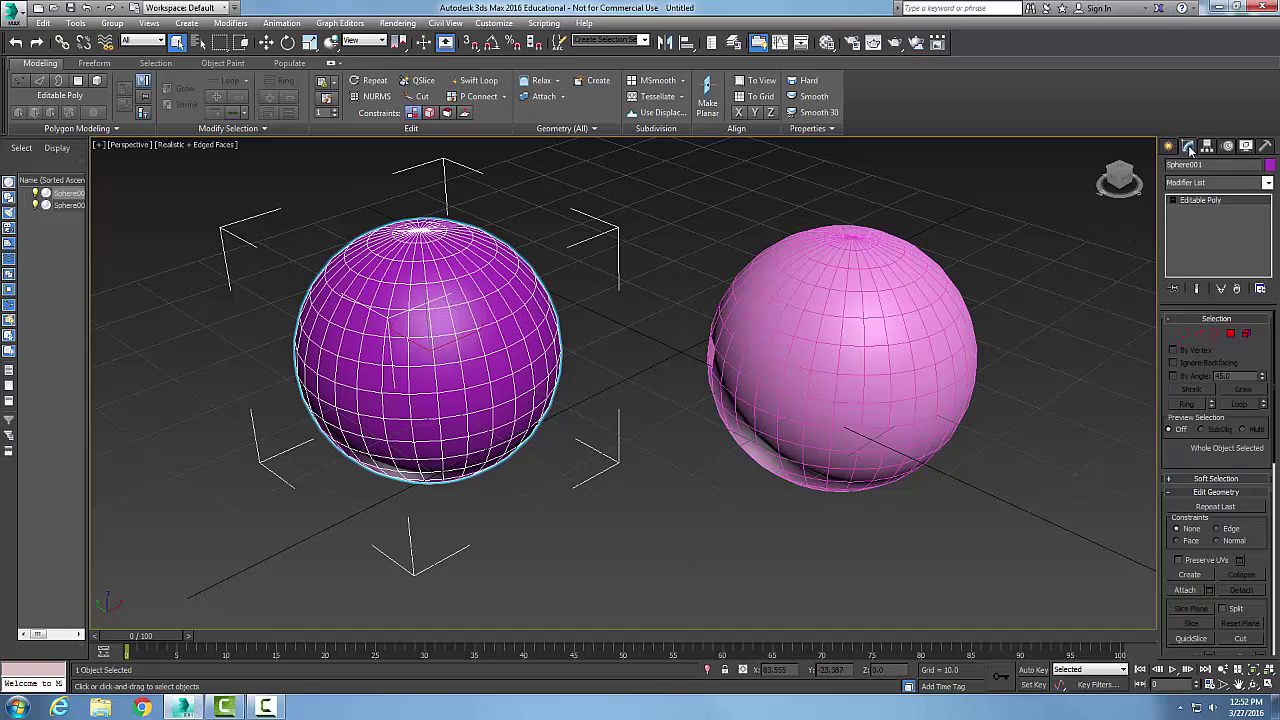
pyautogui.click(1175, 201)
pyautogui.click(1198, 243)
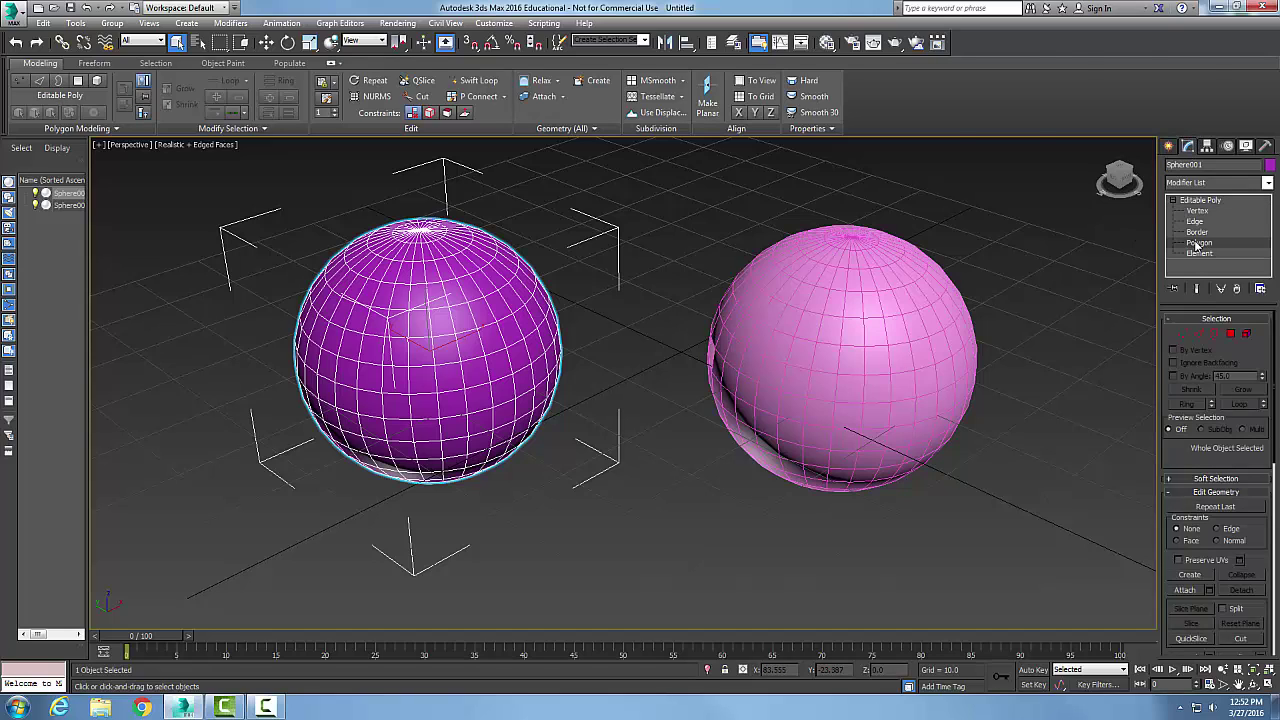
pyautogui.click(559, 350)
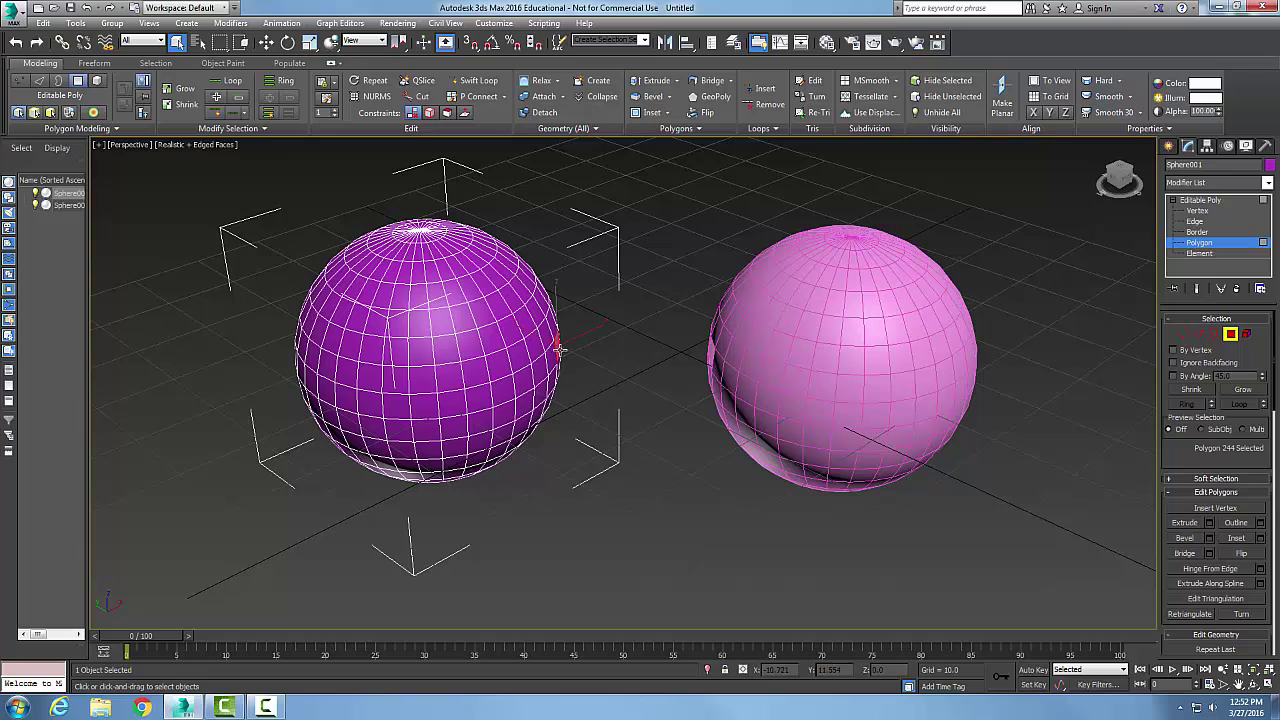
pyautogui.click(610, 514)
# Switch the Create panel category to Compound Objects and make Sphere001 a Connect object
pyautogui.click(1168, 147)
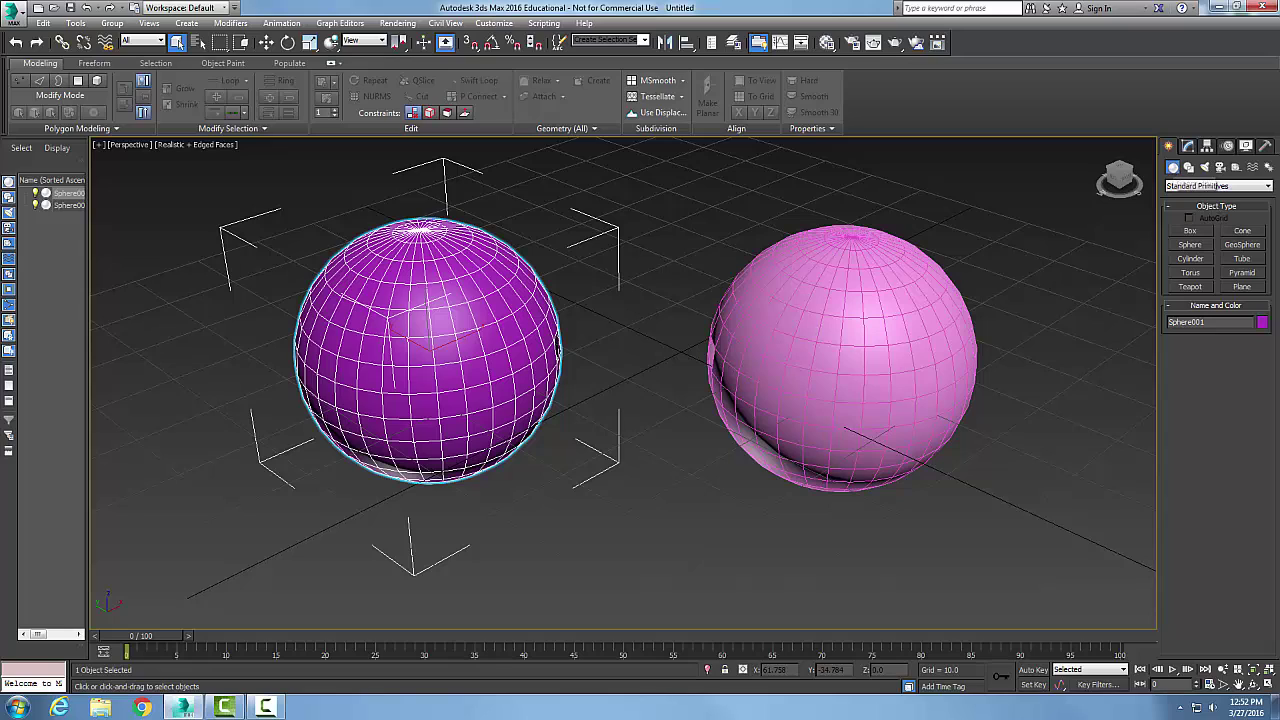
pyautogui.click(1226, 186)
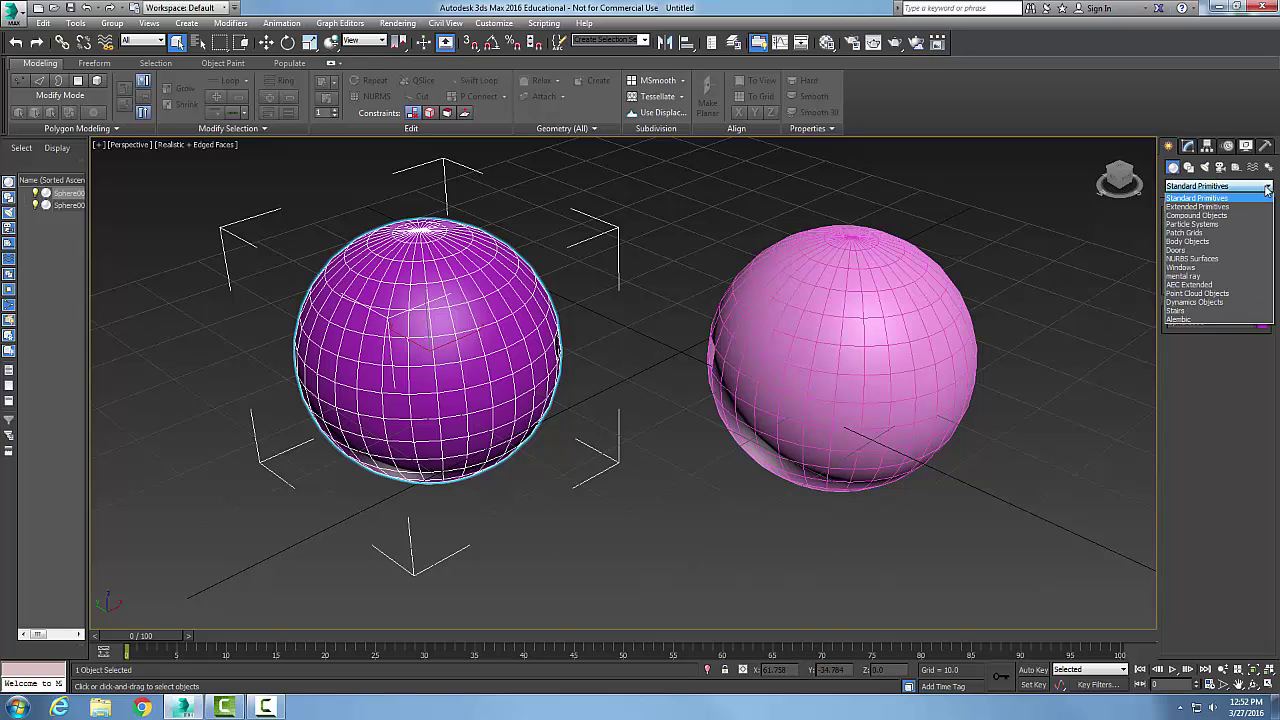
pyautogui.click(1210, 217)
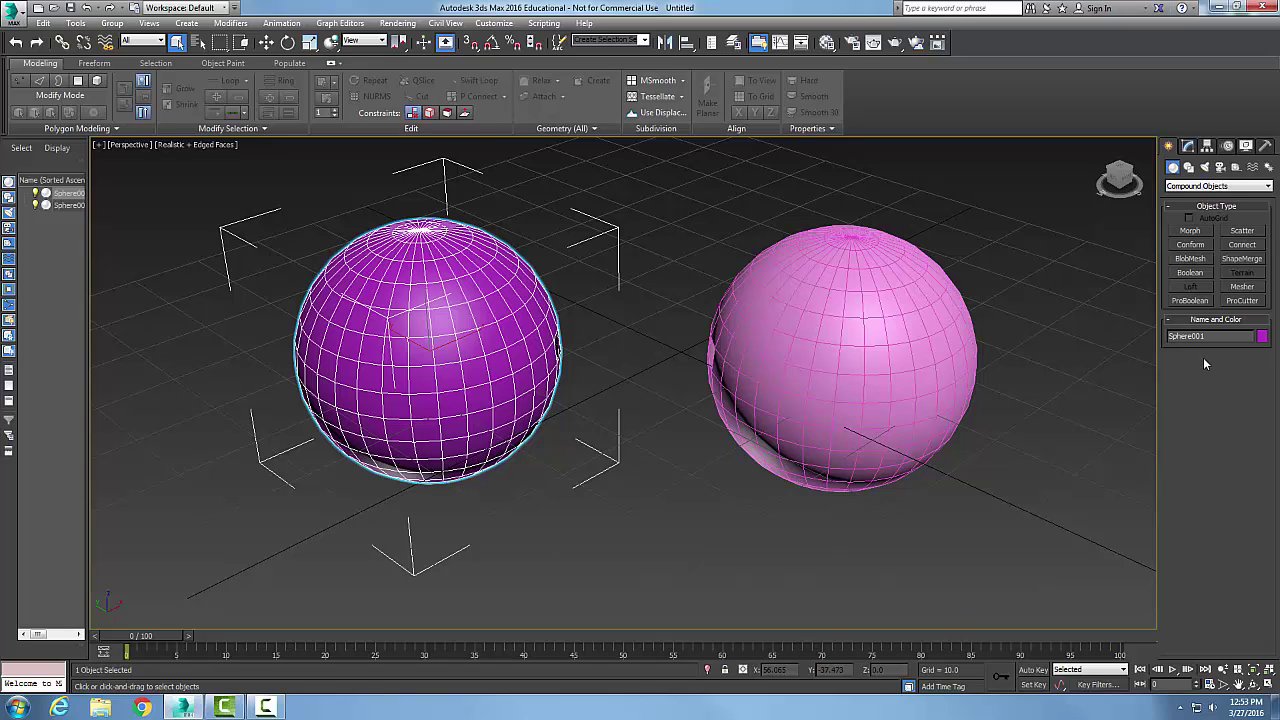
pyautogui.click(1242, 245)
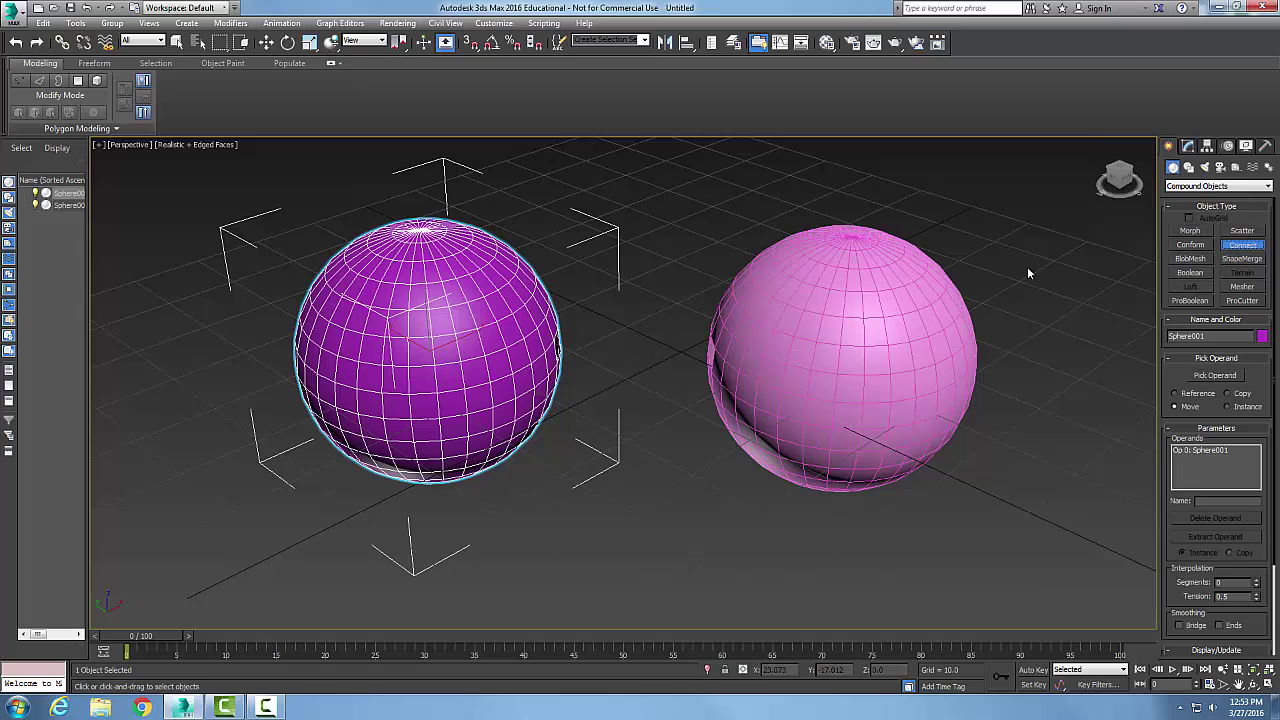
# Use Pick Operand to add Sphere002 as the Connect object's second operand
pyautogui.click(1188, 146)
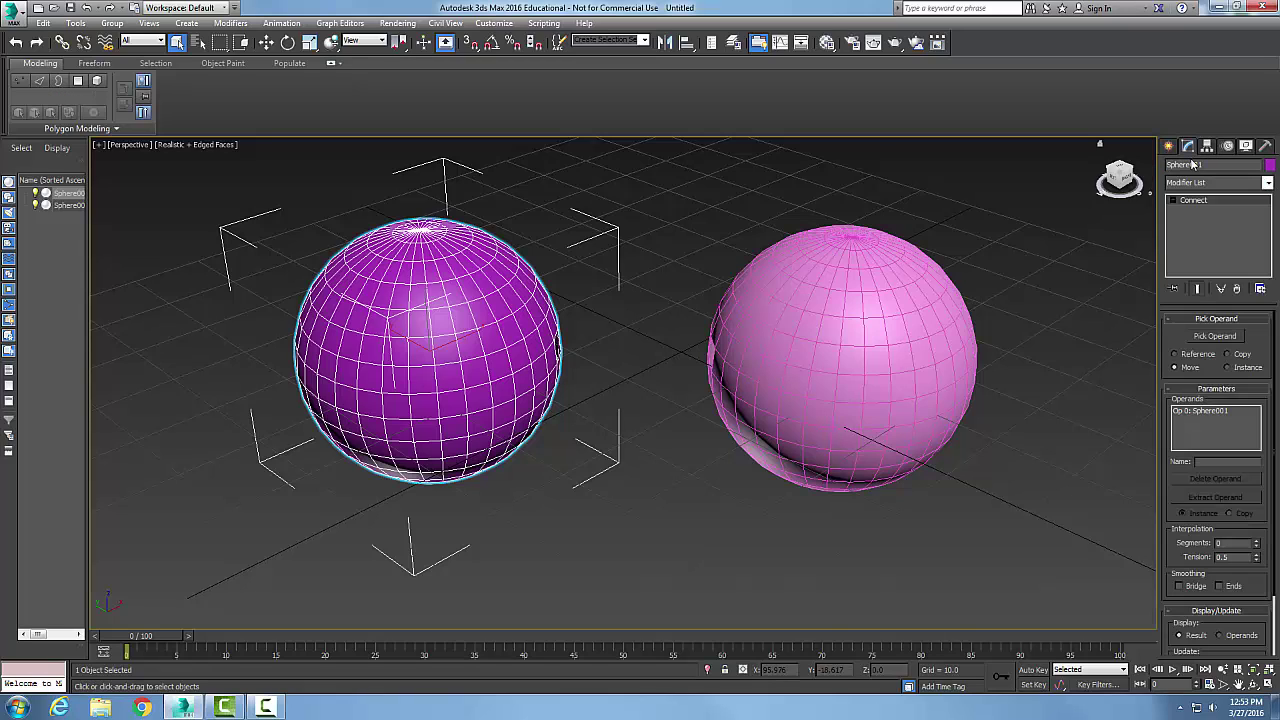
pyautogui.click(1174, 201)
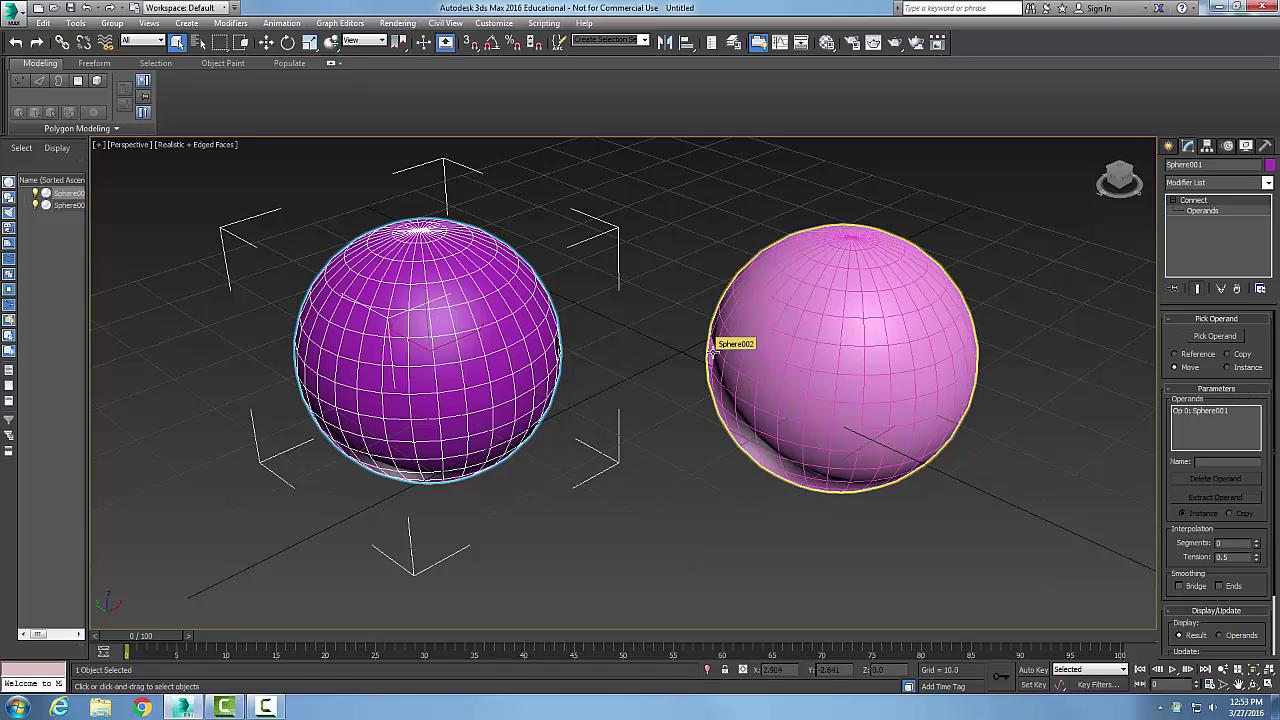
pyautogui.click(1210, 336)
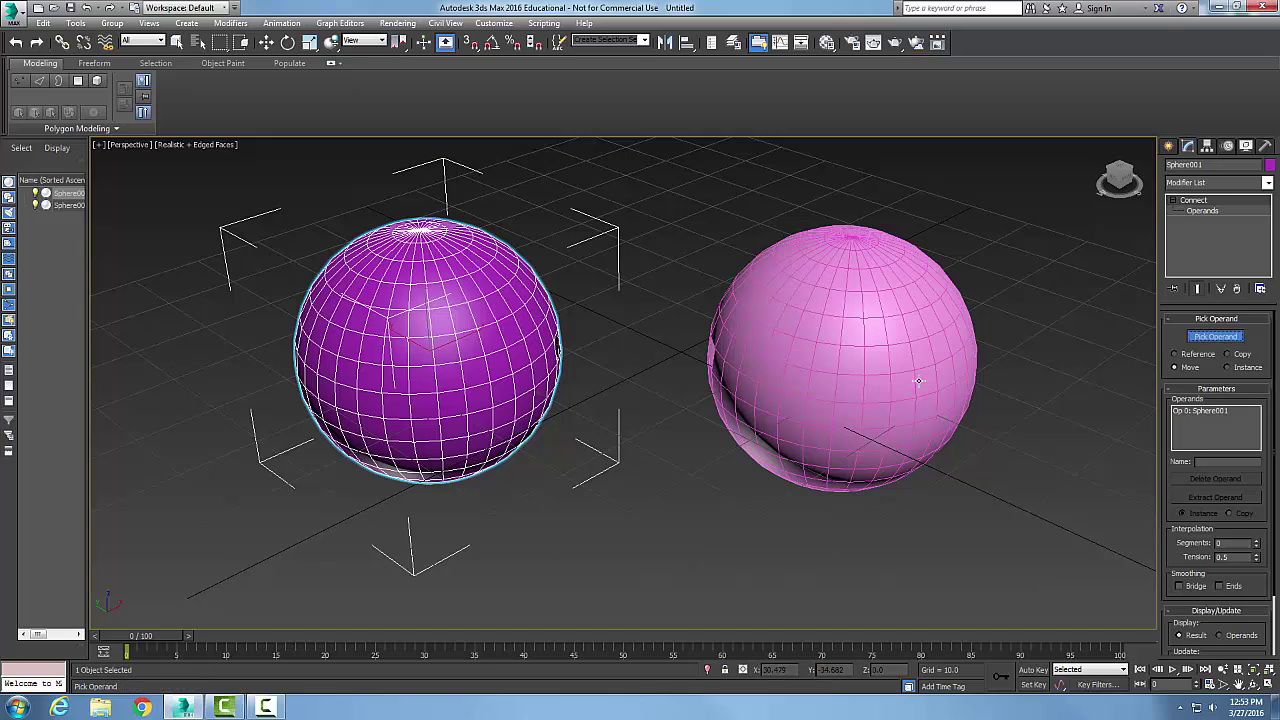
pyautogui.click(709, 354)
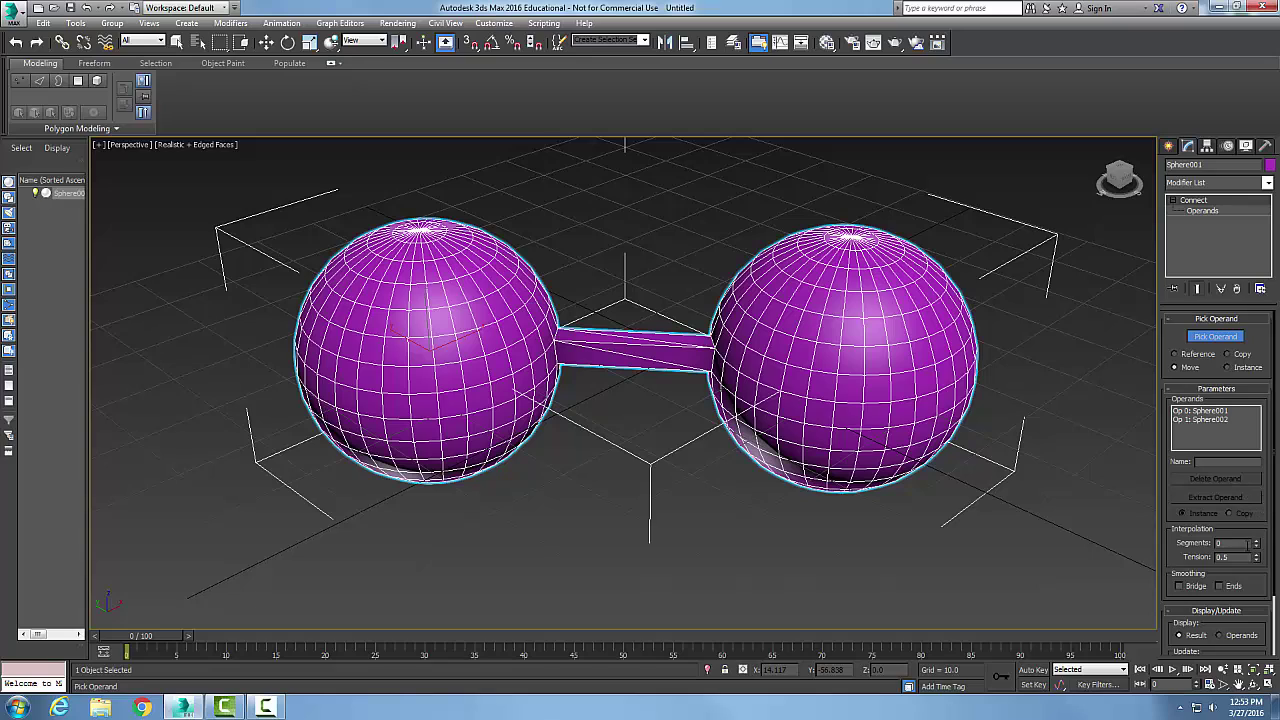
pyautogui.doubleClick(1224, 544)
pyautogui.doubleClick(1218, 542)
pyautogui.click(1180, 587)
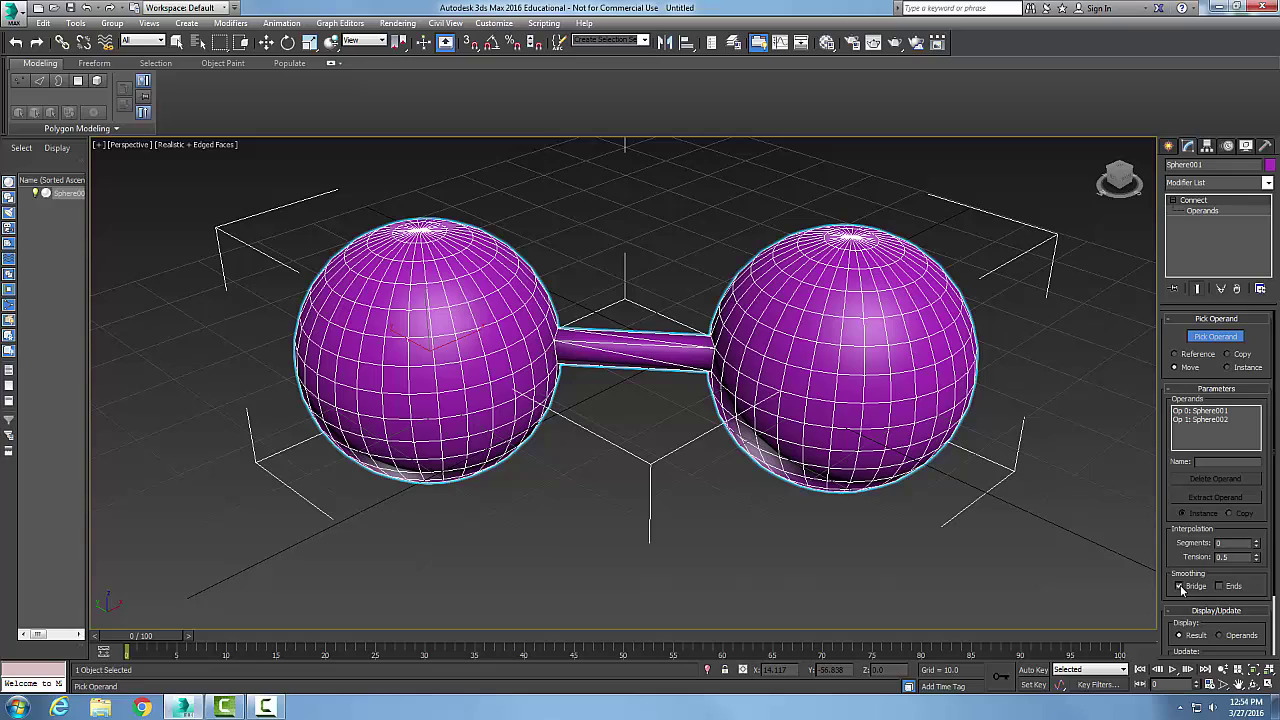
pyautogui.click(1180, 586)
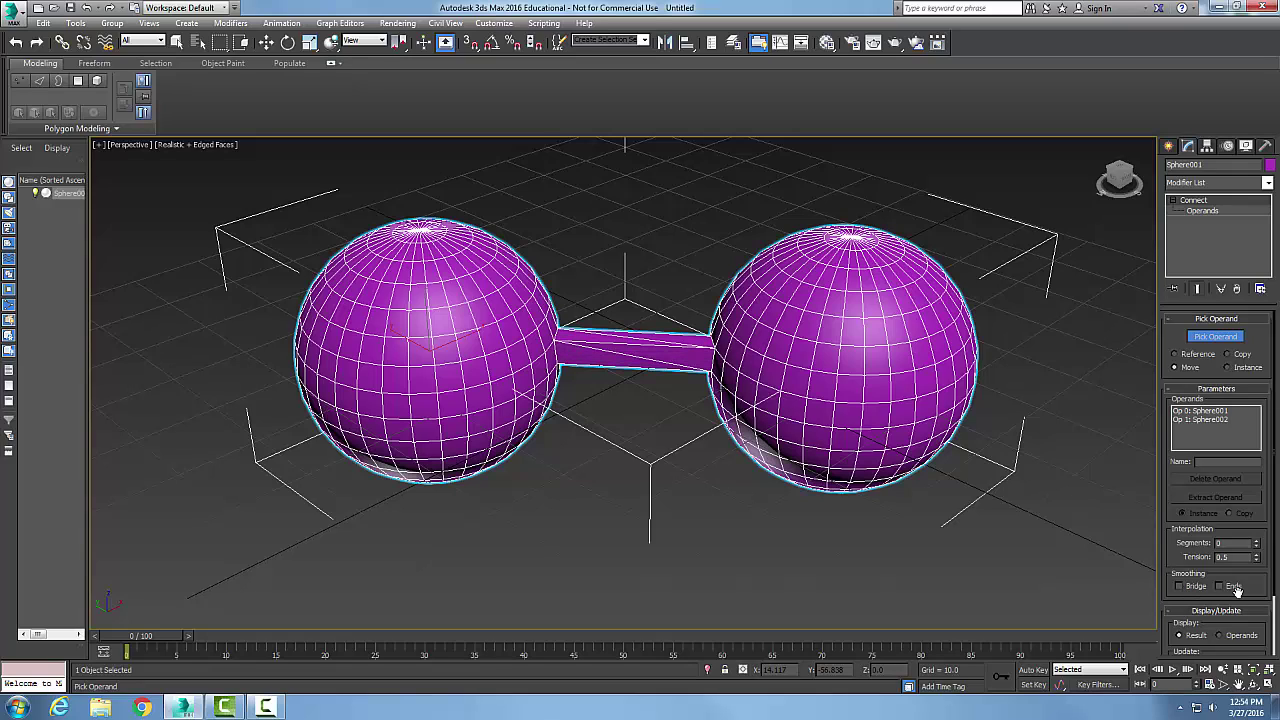
pyautogui.click(1229, 588)
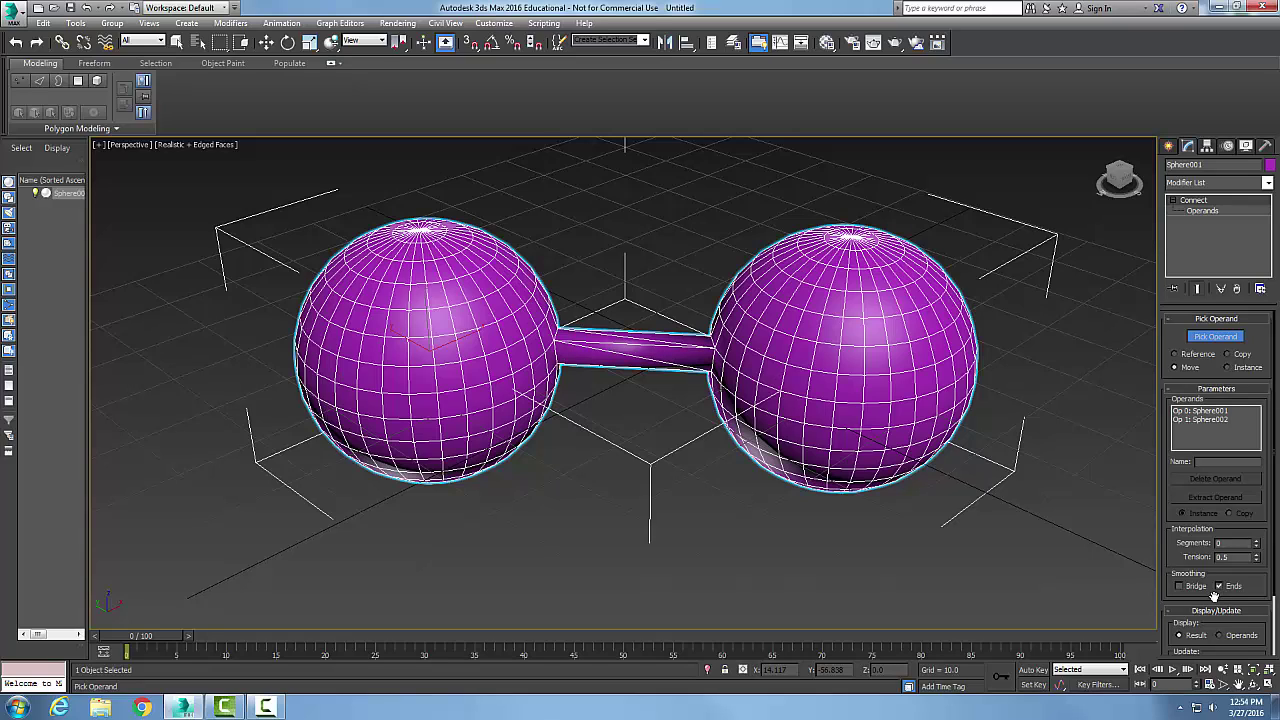
pyautogui.click(1220, 588)
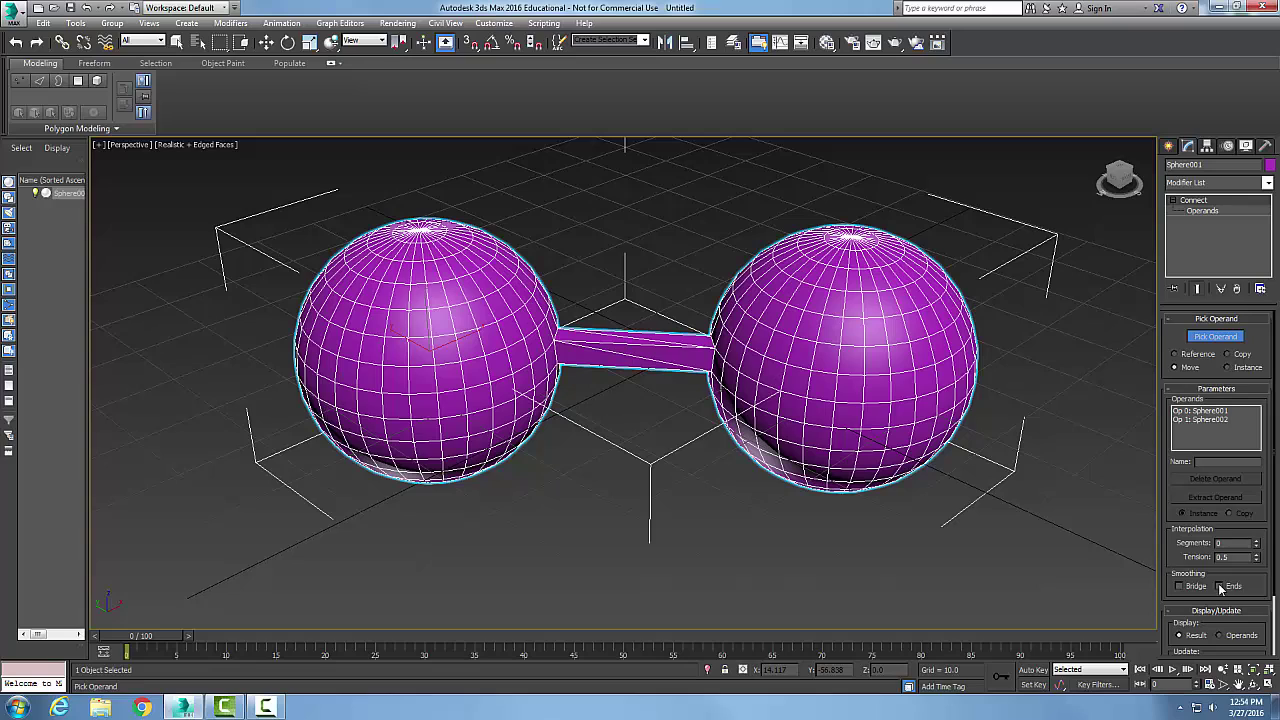
pyautogui.scroll(-3, 1276, 607)
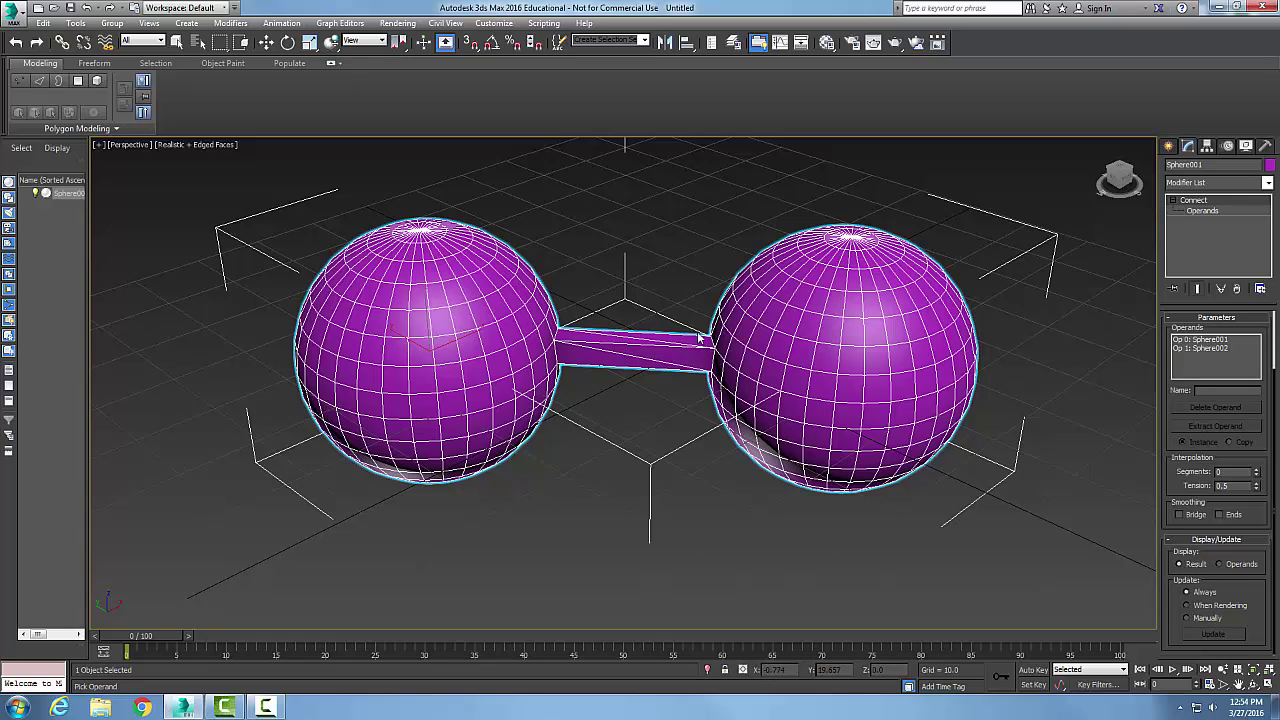
pyautogui.click(1220, 564)
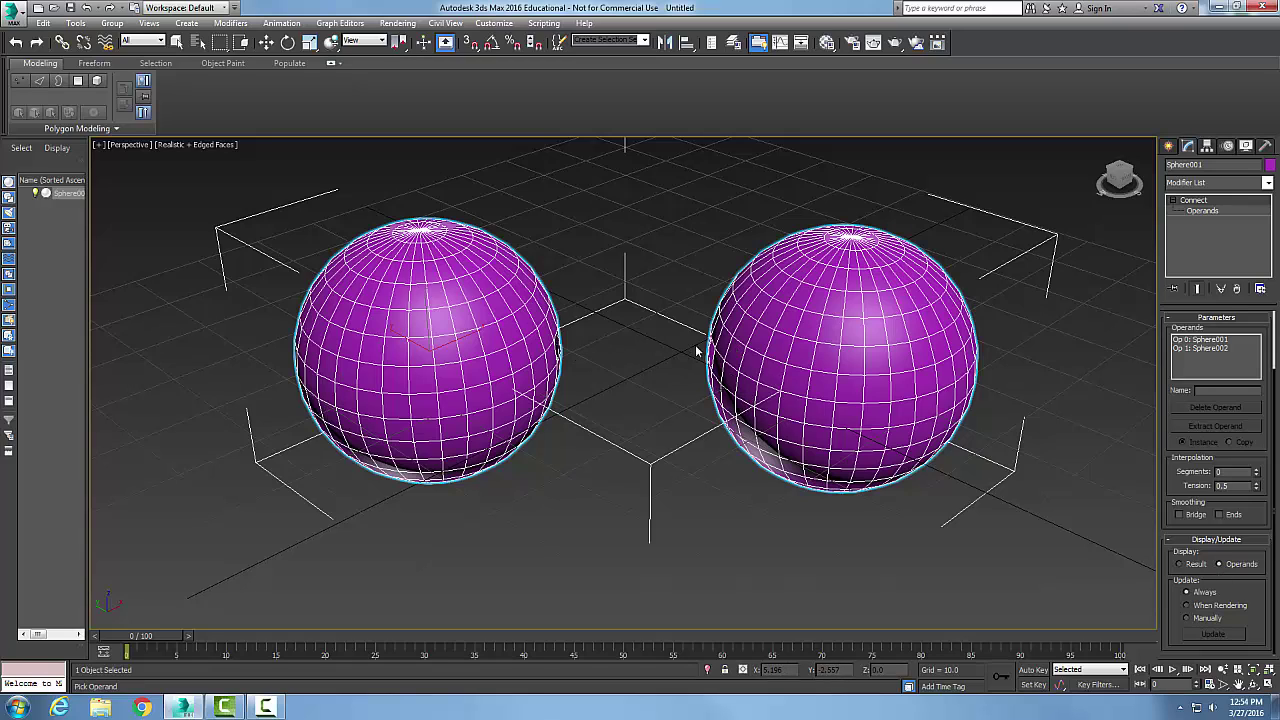
pyautogui.click(1178, 564)
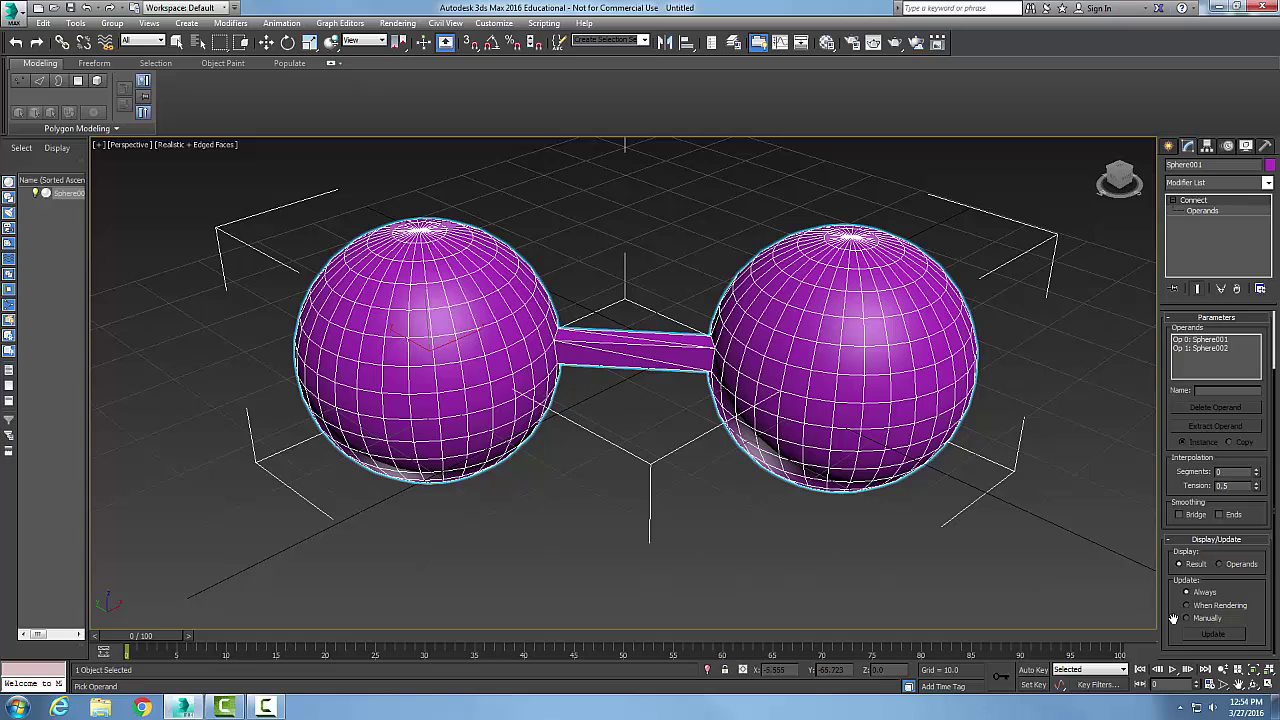